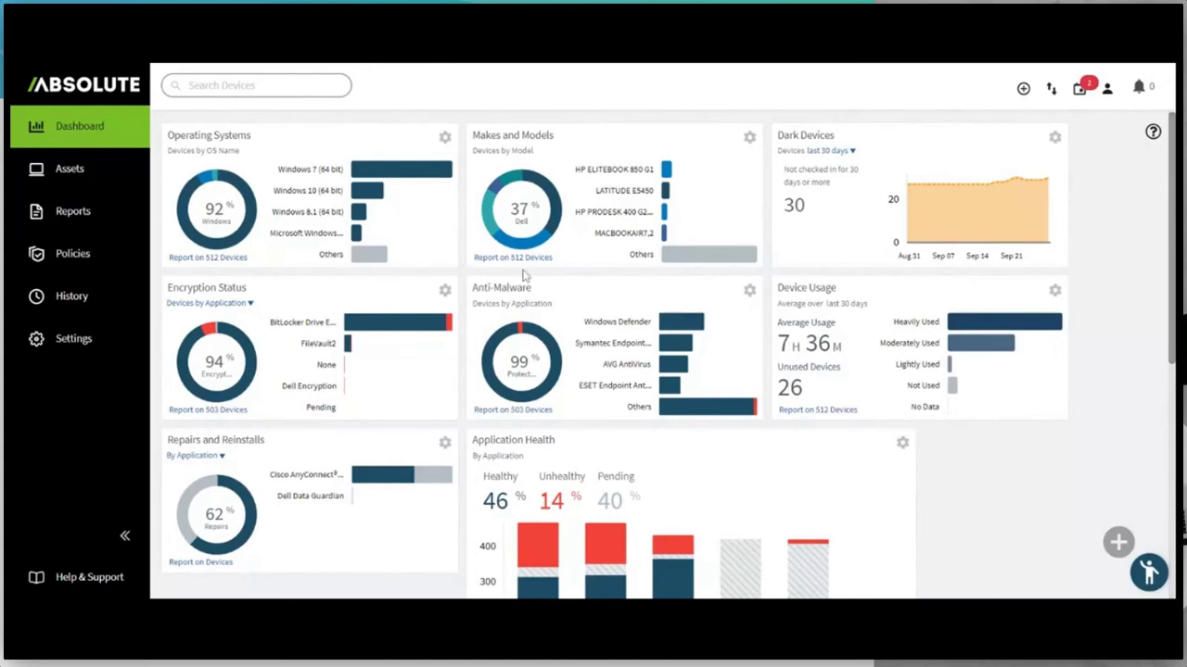
- Show the Assets device list with both the main navigation and the device groups list collapsed
left_click(84, 184)
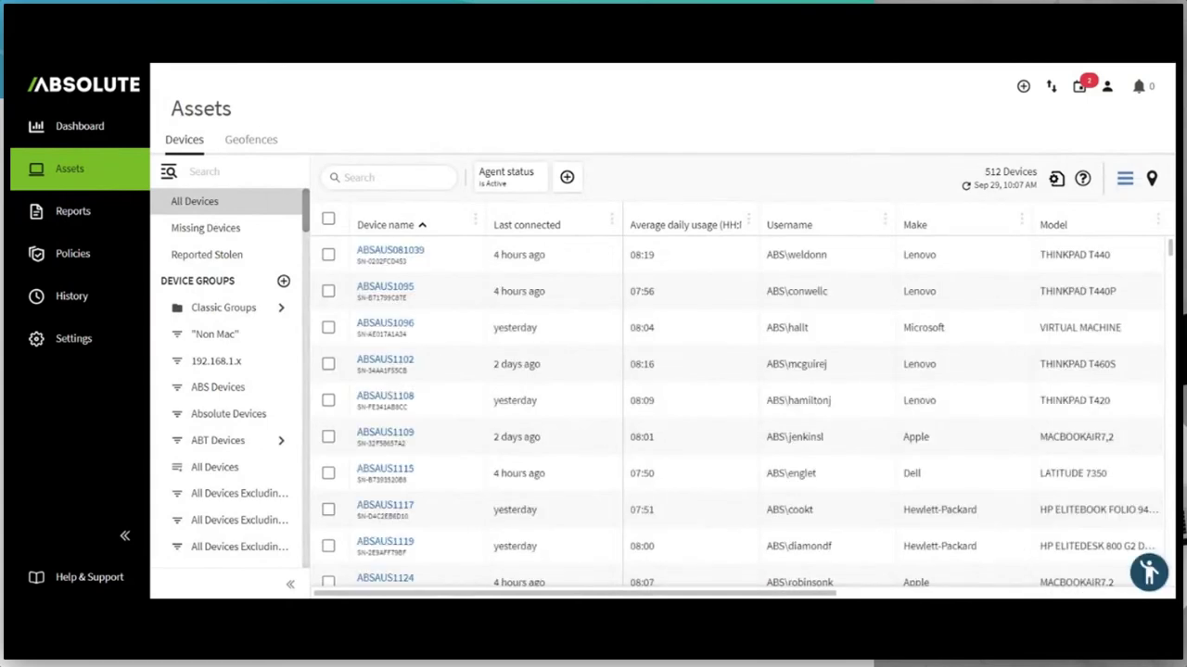
left_click(125, 539)
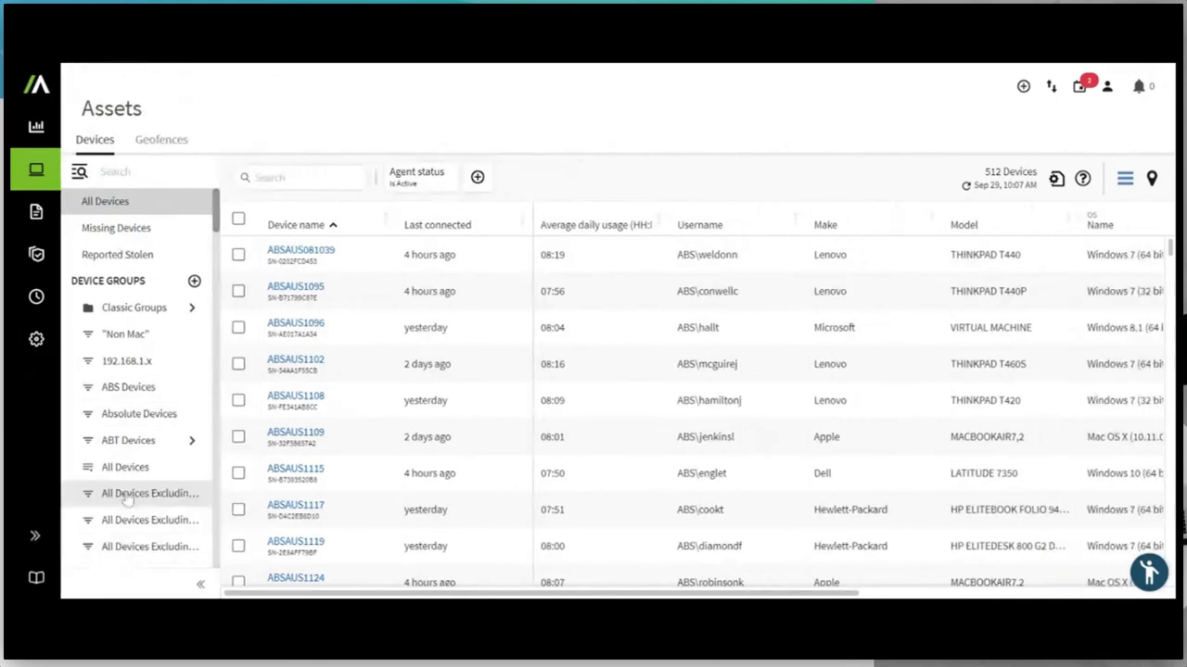
left_click(201, 584)
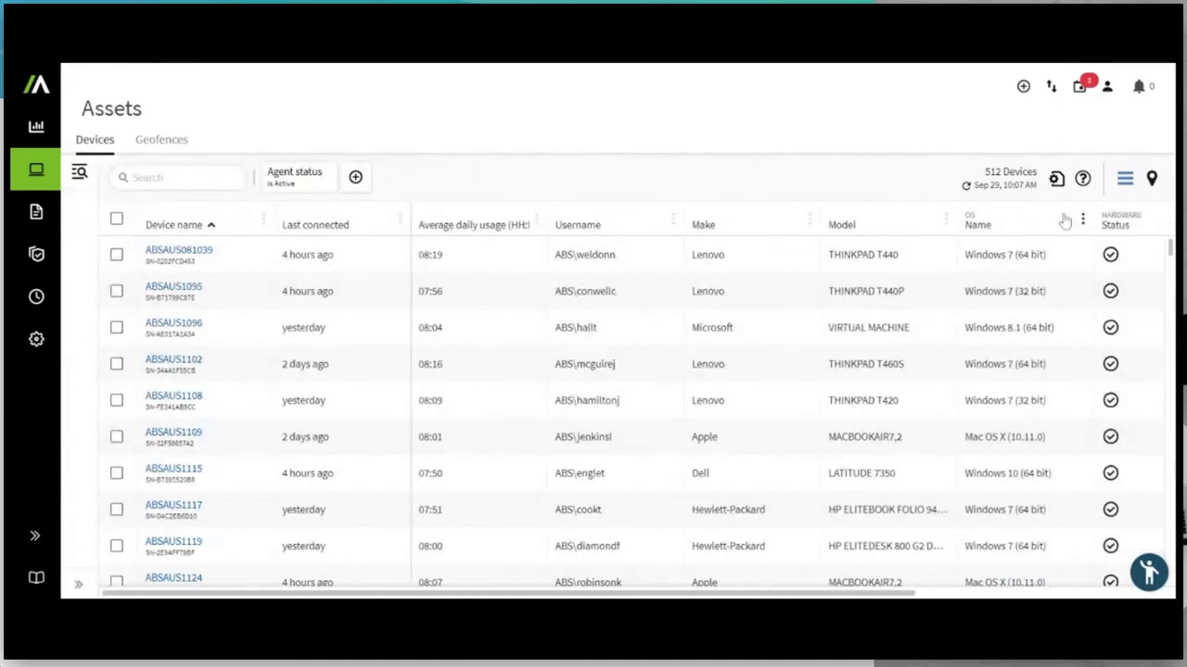
- Start editing the device list's columns and filter the available columns by "encr"
left_click(1058, 180)
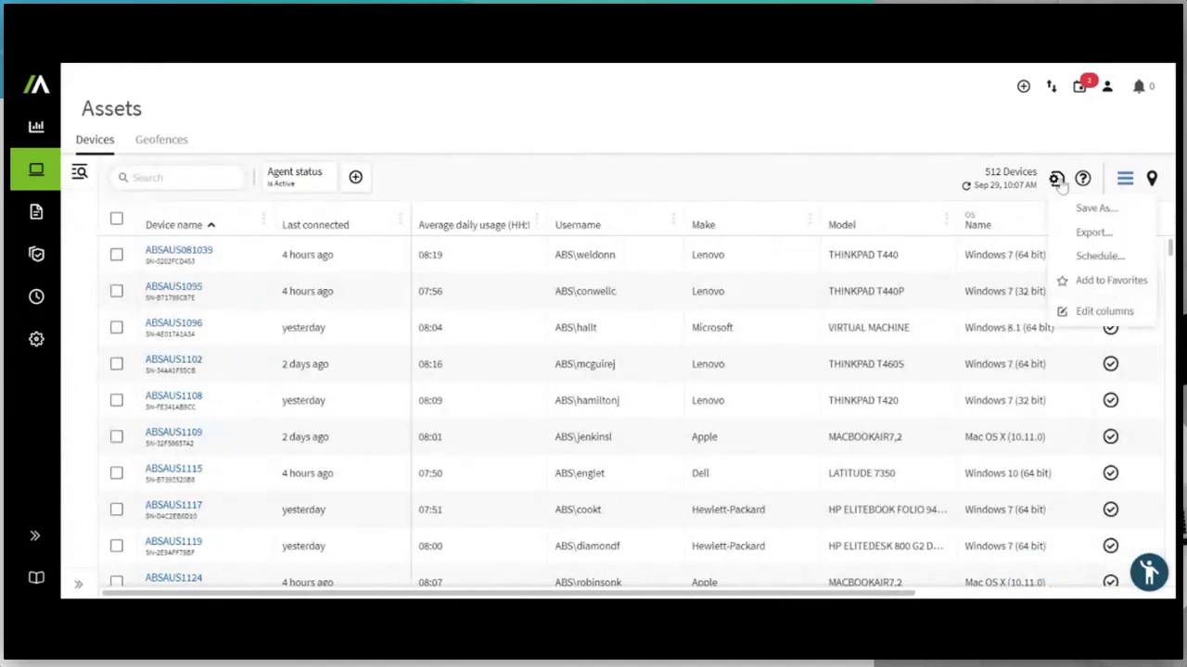
left_click(1103, 311)
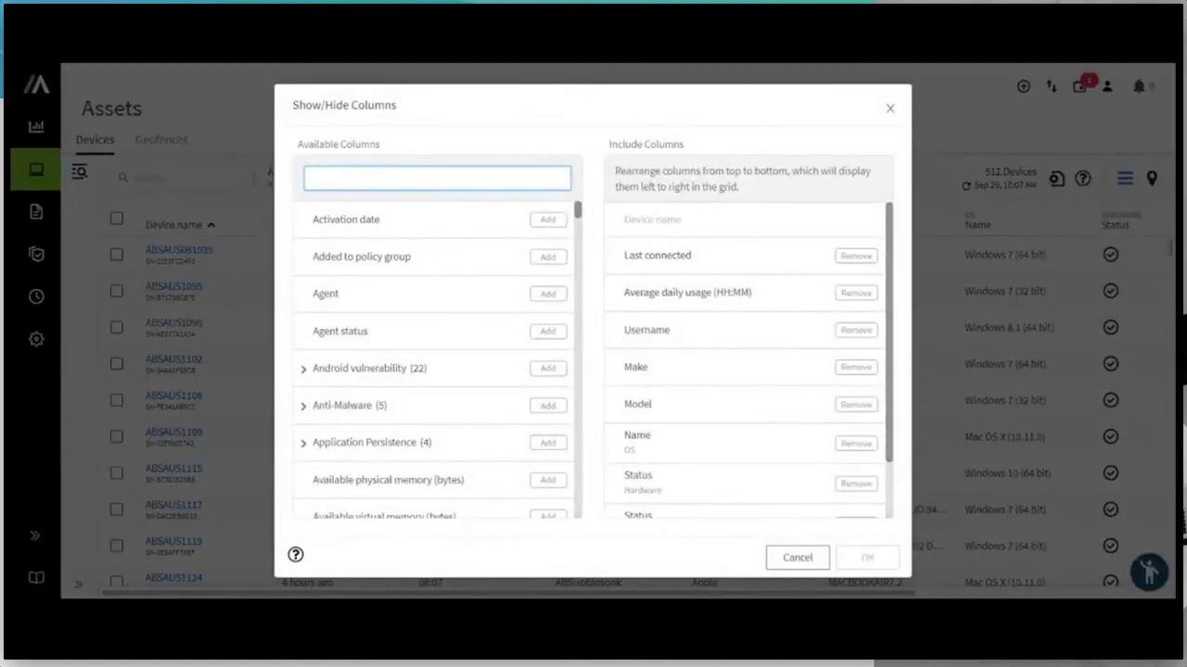
type("encyt")
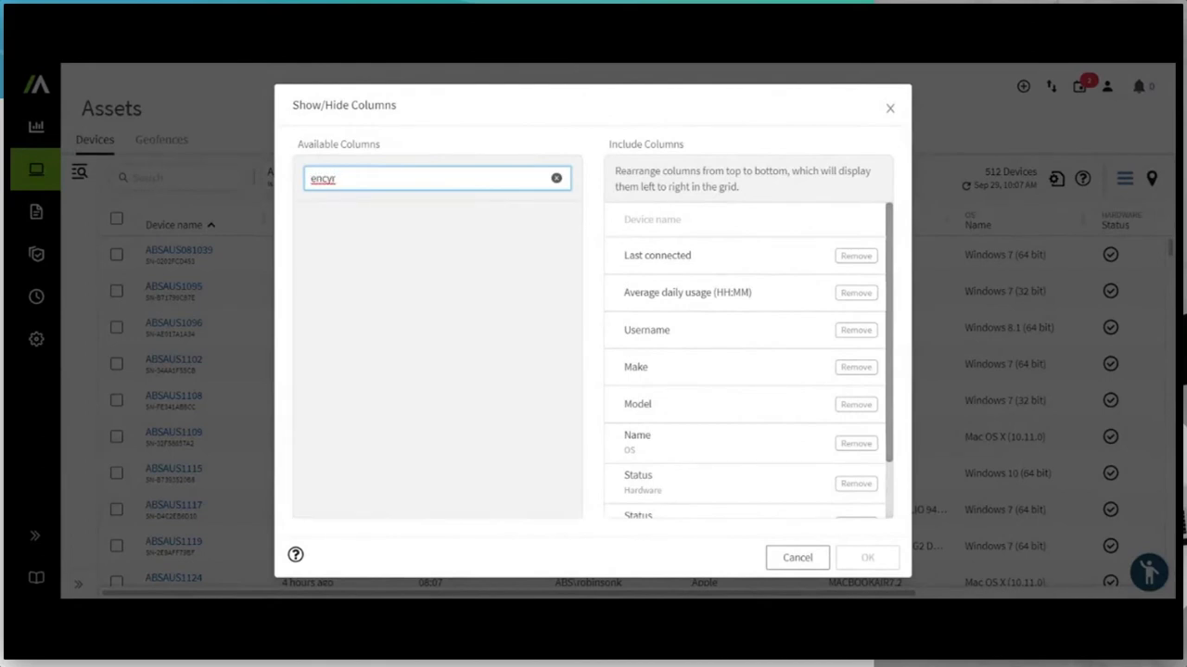
key("BackSpace")
type("c")
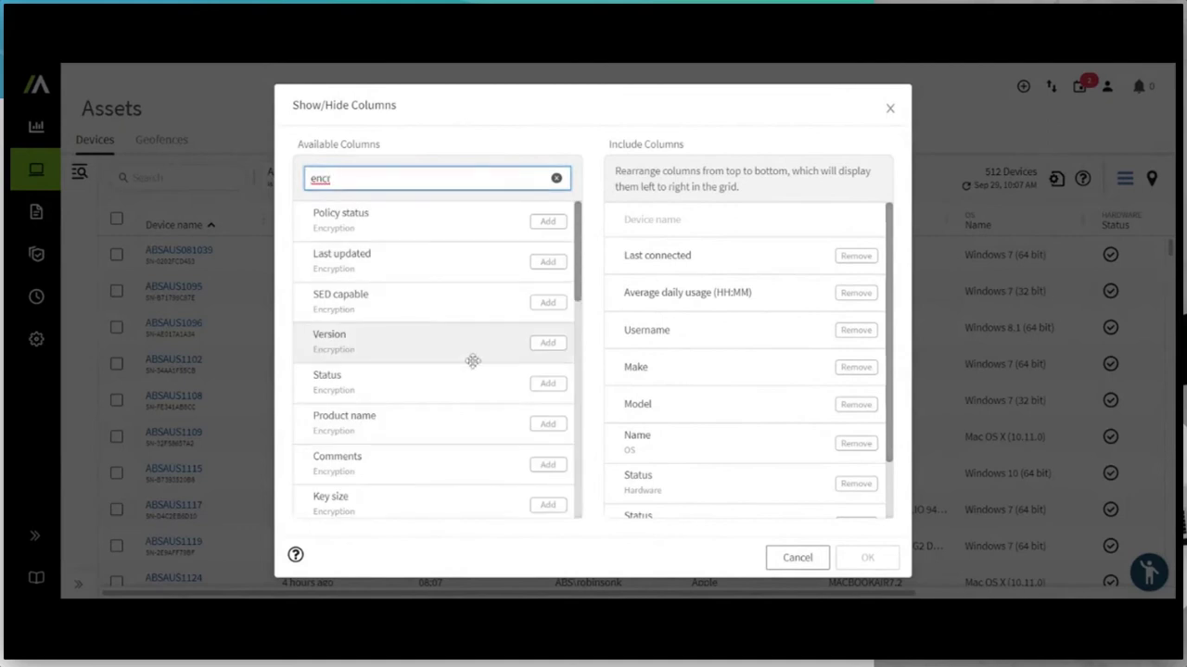
type("r")
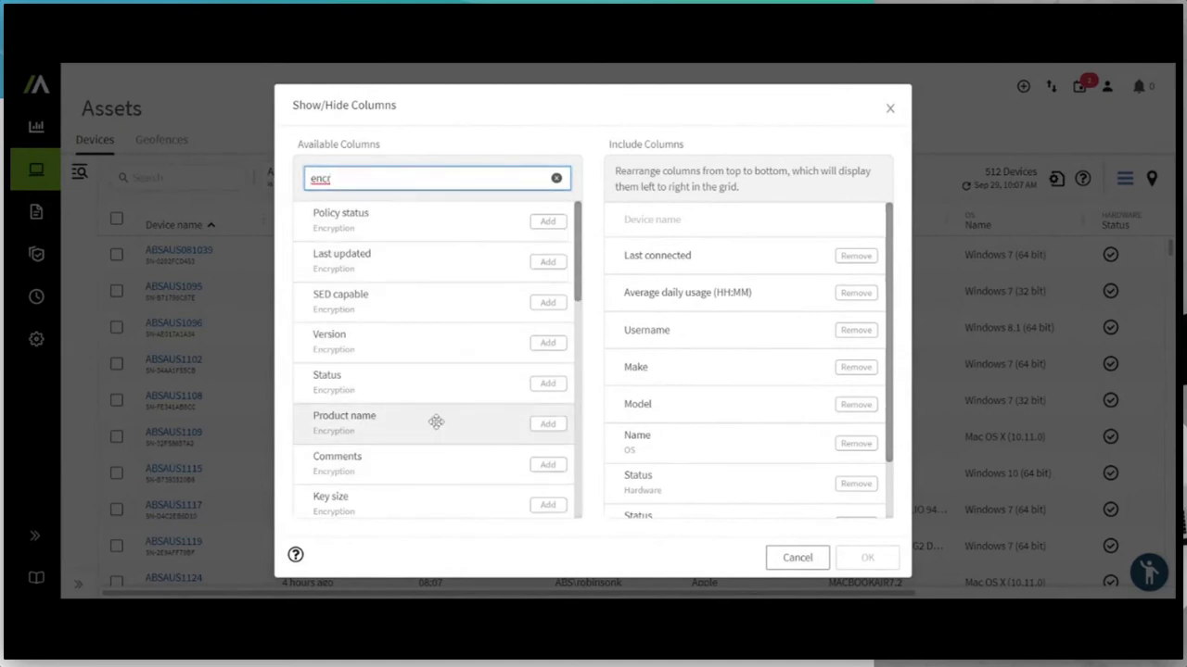
scroll(434, 422, "down", 1)
scroll(434, 423, "down", 2)
scroll(431, 423, "up", 4)
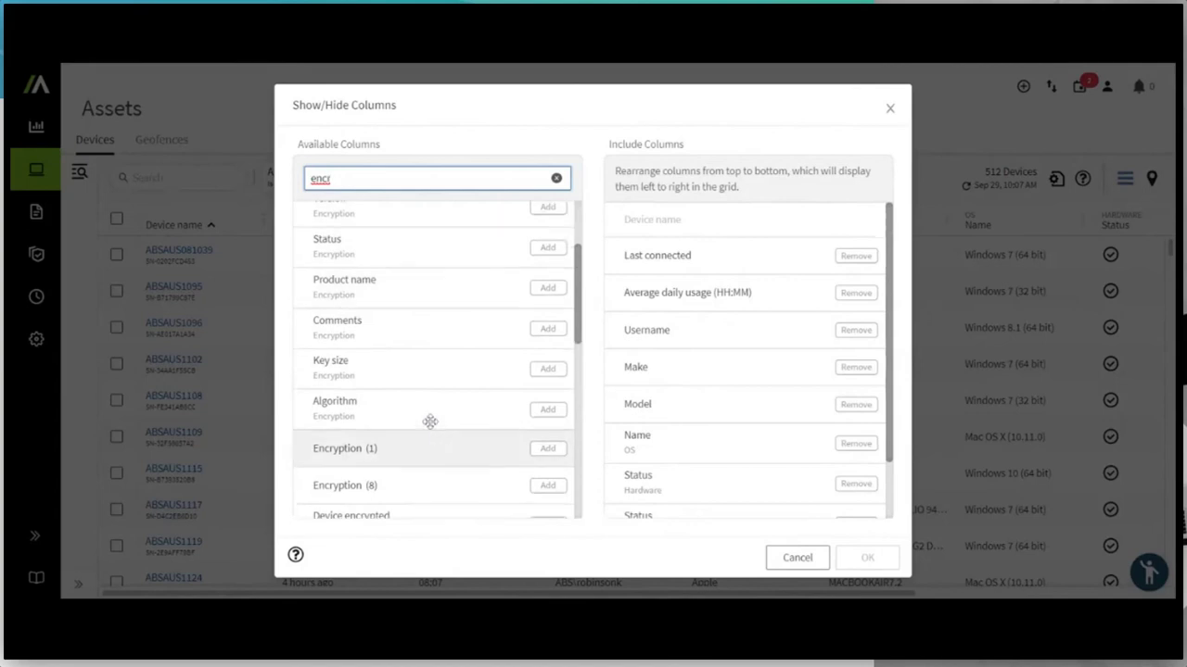
key("BackSpace")
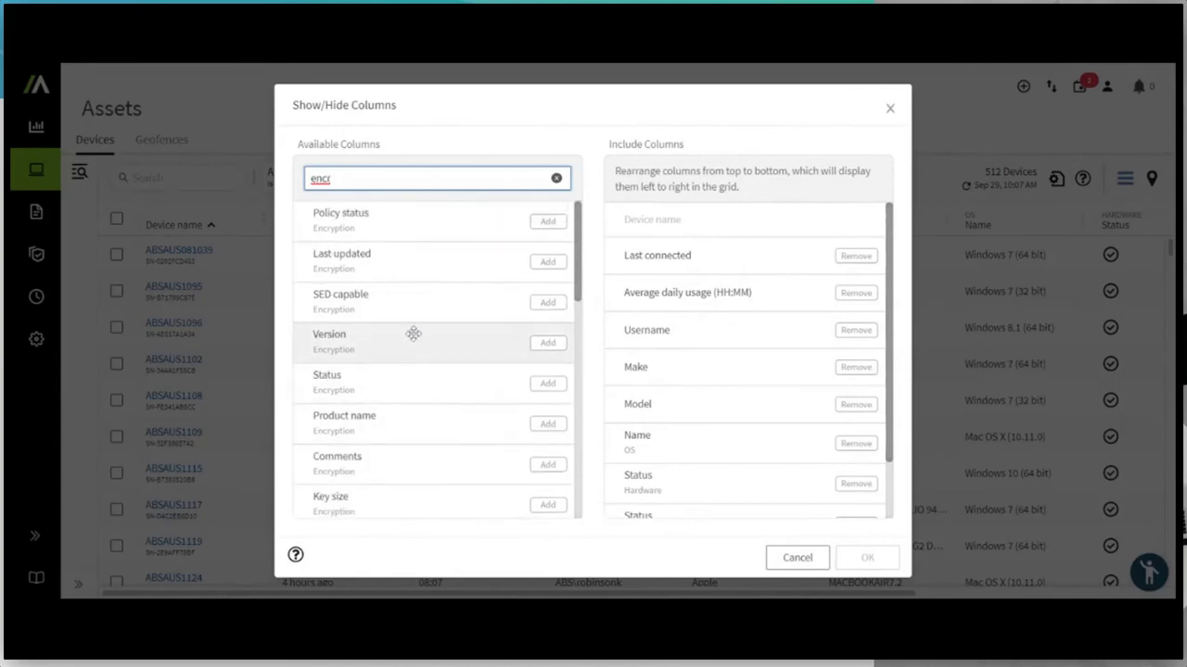
- Include the Encryption columns Status, Product name and Last updated, in that order, directly after Device name
left_click_drag(370, 382, 684, 270)
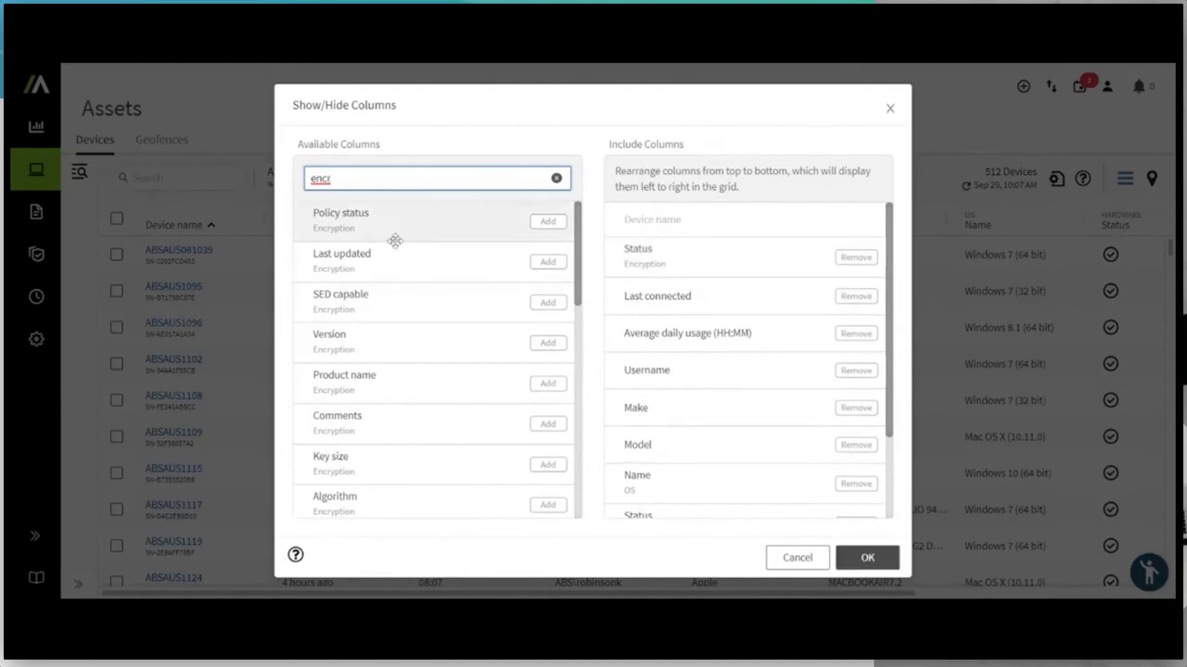
left_click_drag(372, 260, 677, 296)
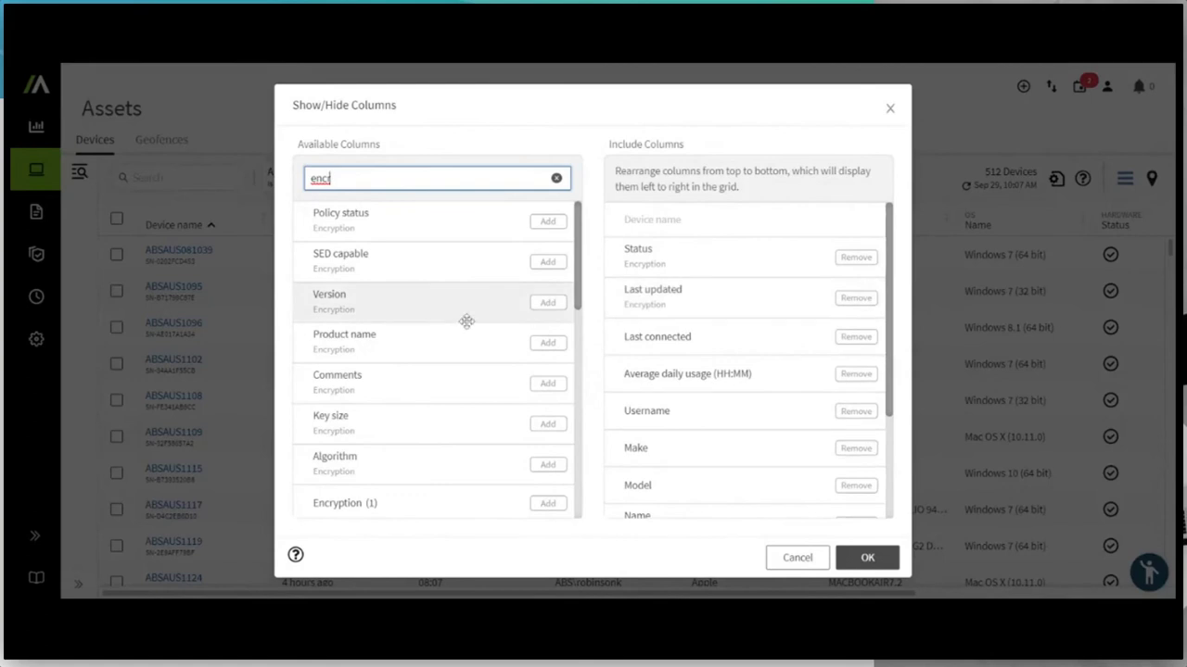
left_click_drag(394, 346, 686, 303)
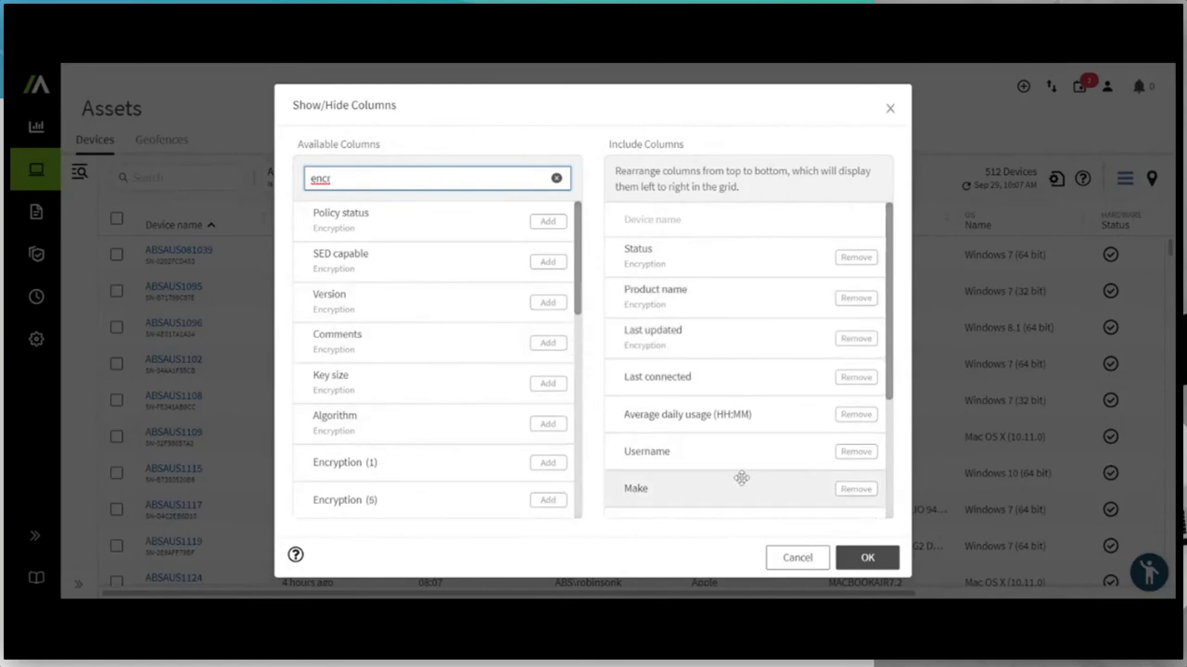
- Find the "anti-mal" columns and include Anti-Malware Product name, Definition and Last updated, in that order, after the Encryption columns
left_click_drag(398, 179, 285, 181)
type("anti")
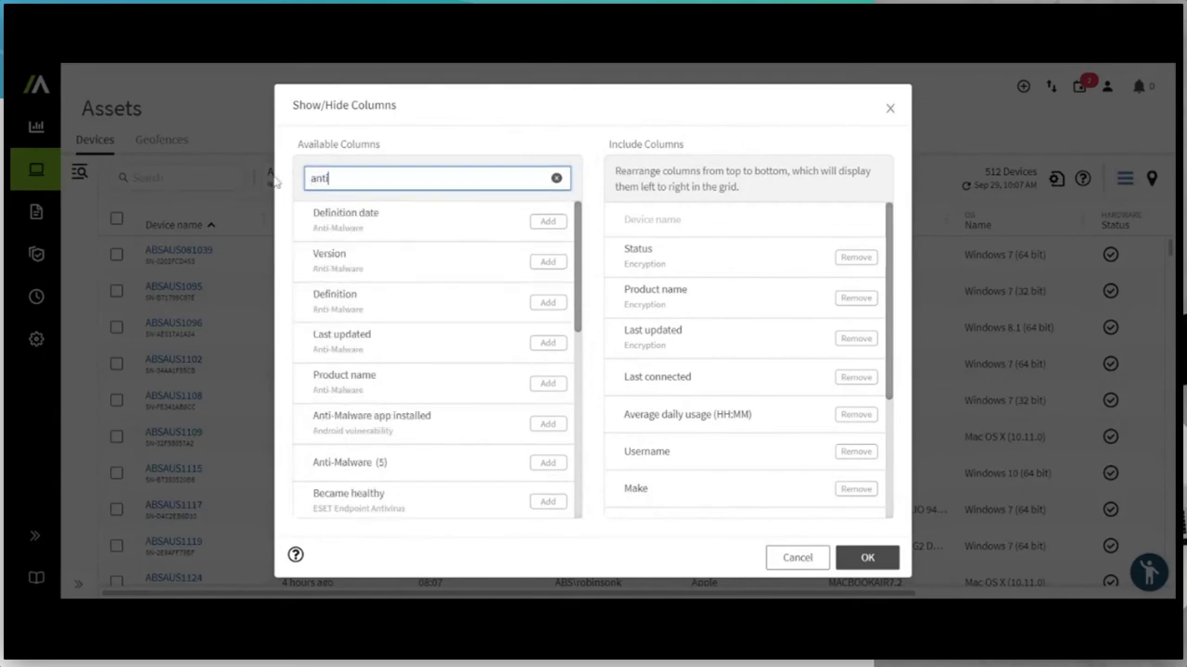
type("ma")
type("-ma")
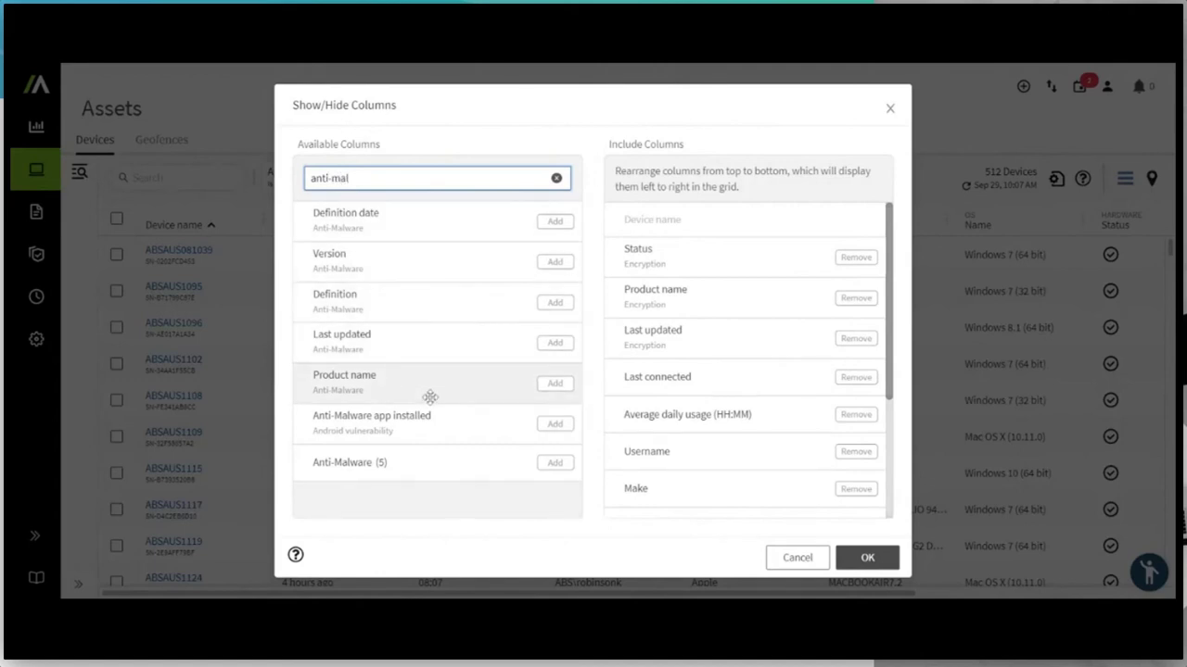
left_click_drag(430, 397, 750, 393)
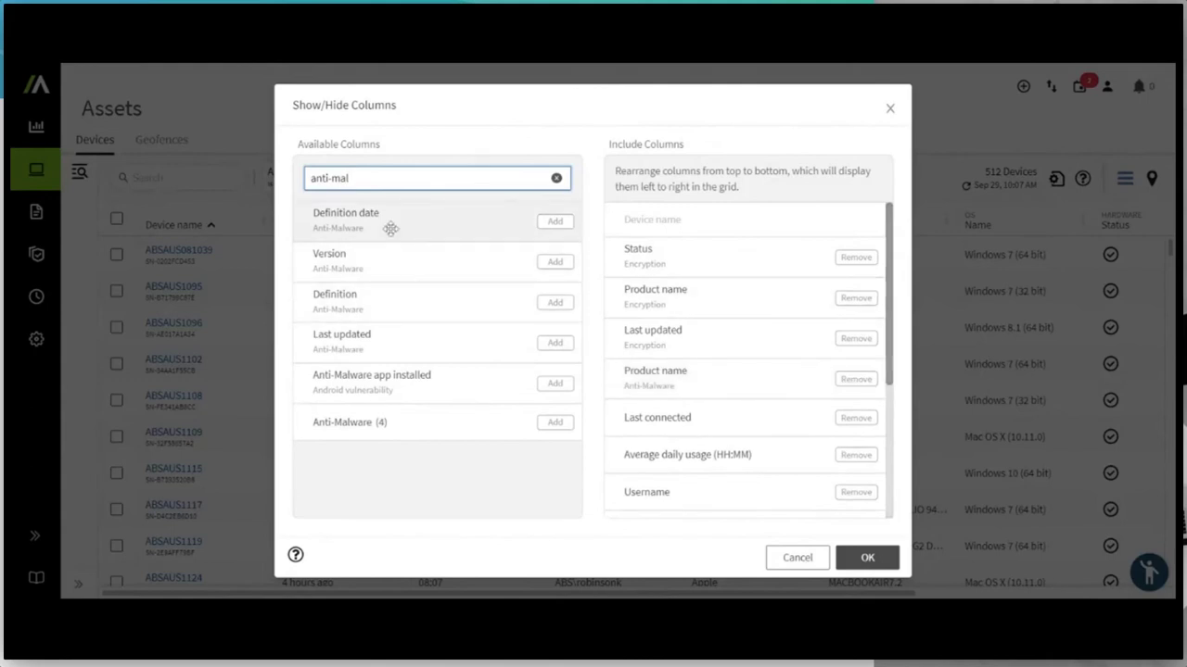
left_click_drag(393, 299, 708, 417)
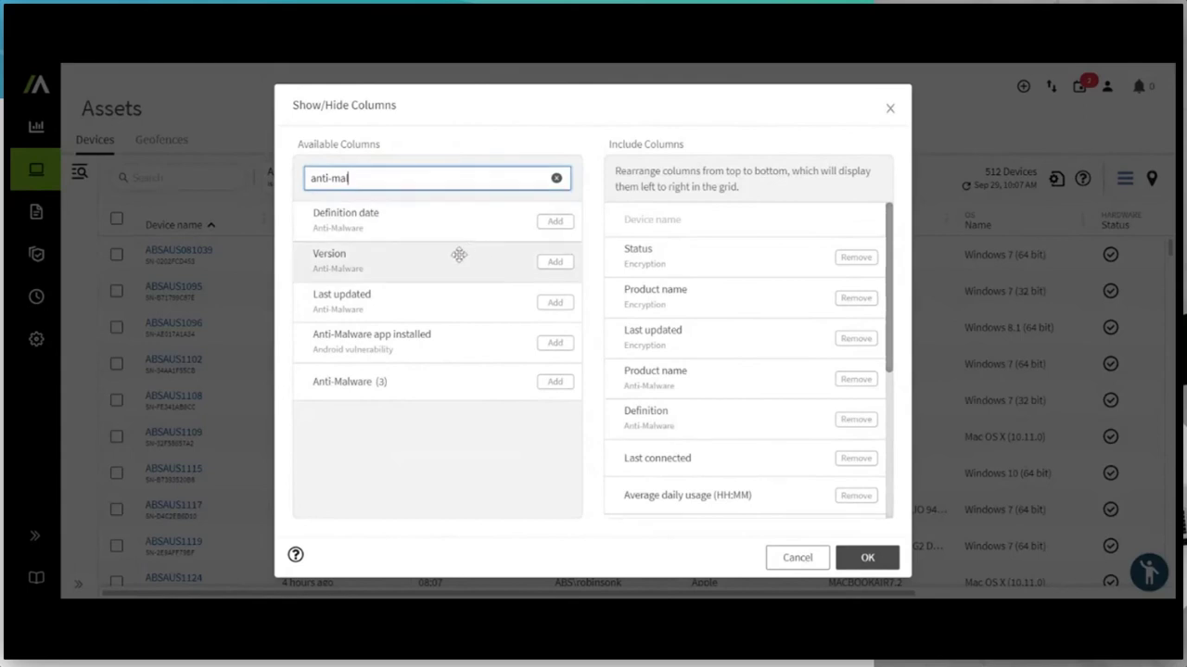
left_click_drag(392, 307, 764, 408)
- Remove the Data Discovery, Software and Hardware Status columns and apply the column changes
scroll(803, 429, "down", 3)
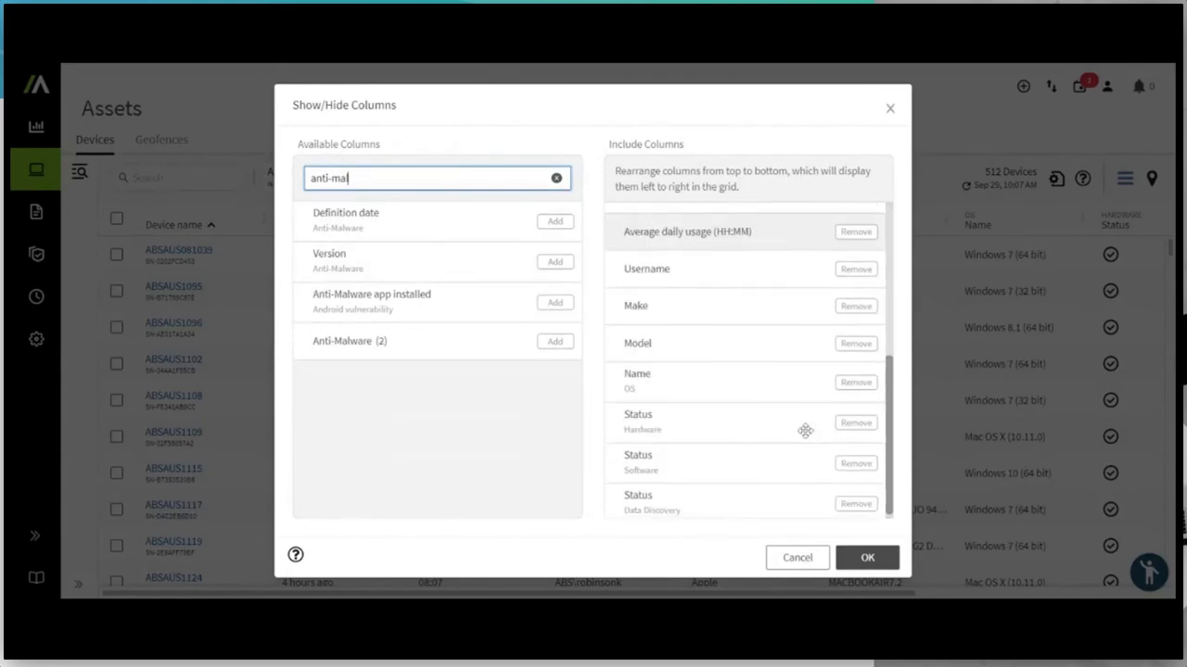
left_click(858, 499)
left_click(856, 498)
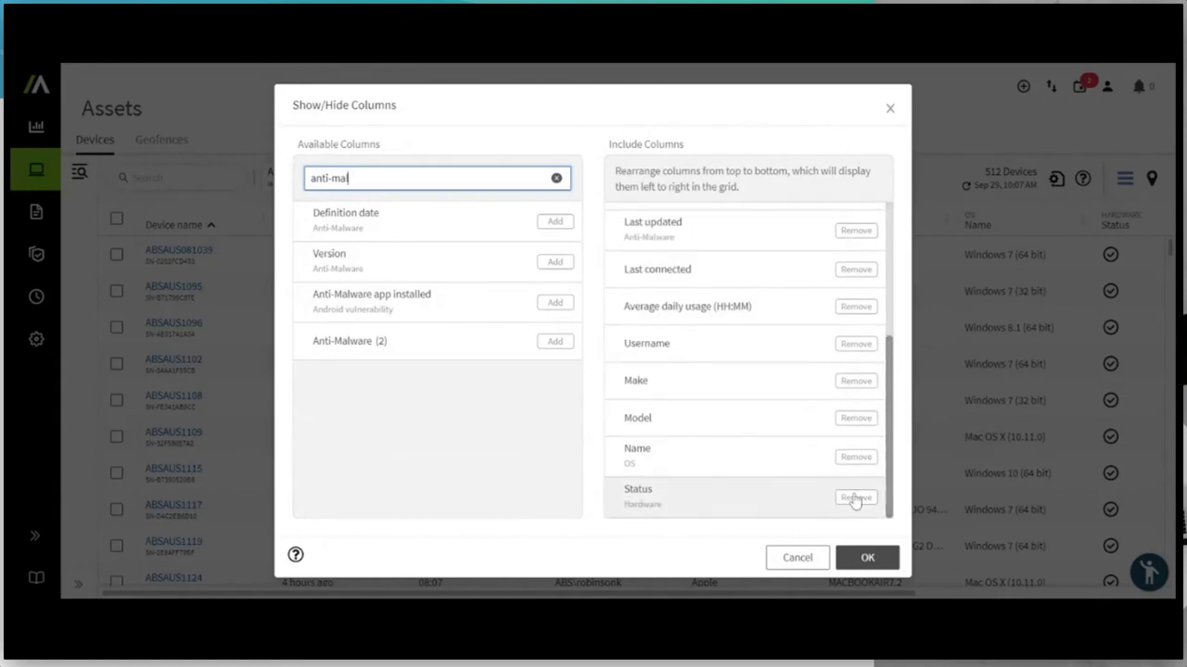
left_click(856, 499)
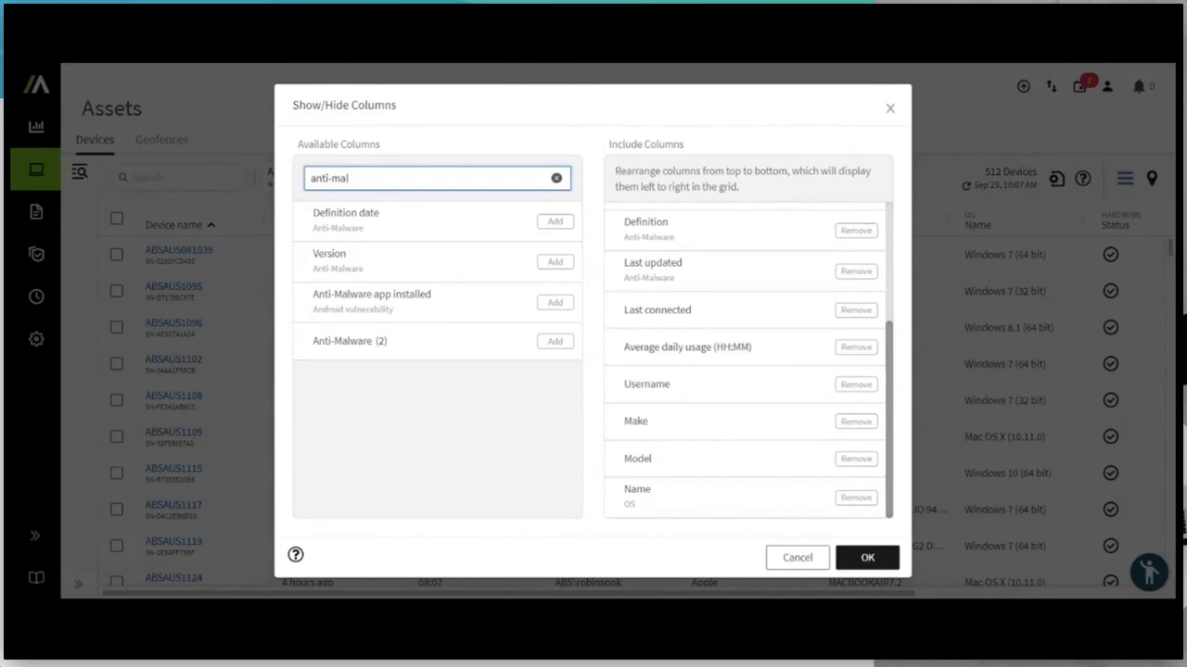
left_click(866, 557)
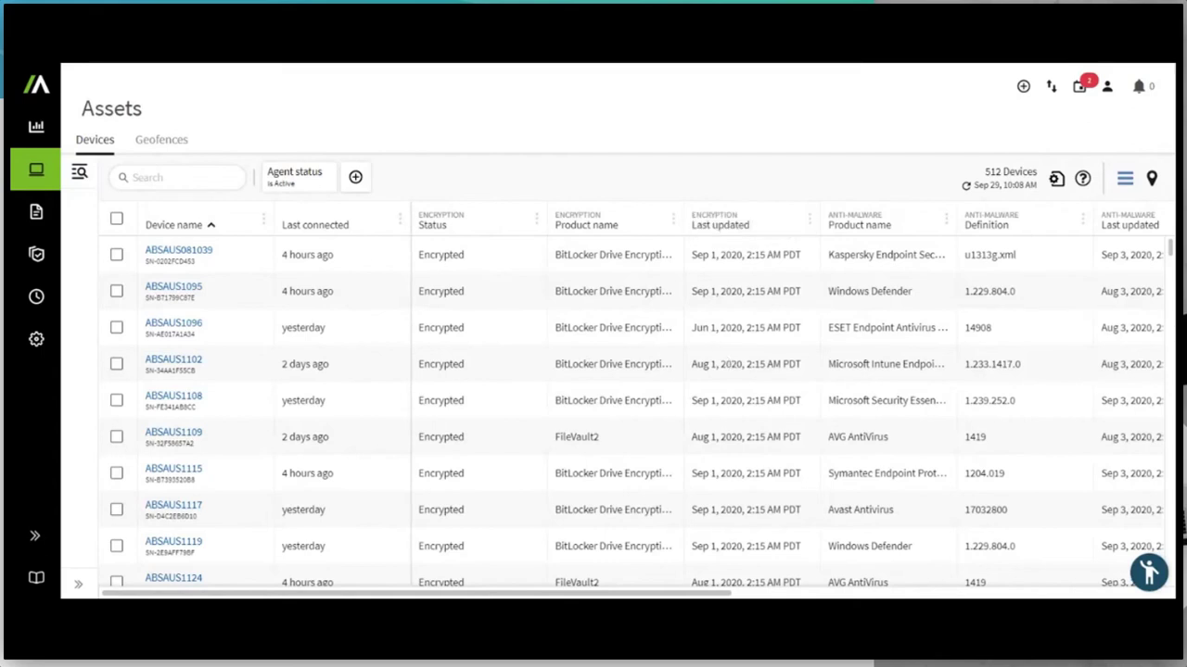
- Add a new device list filter on the Encryption status field, finding it with "encryp"
left_click_drag(705, 595, 903, 582)
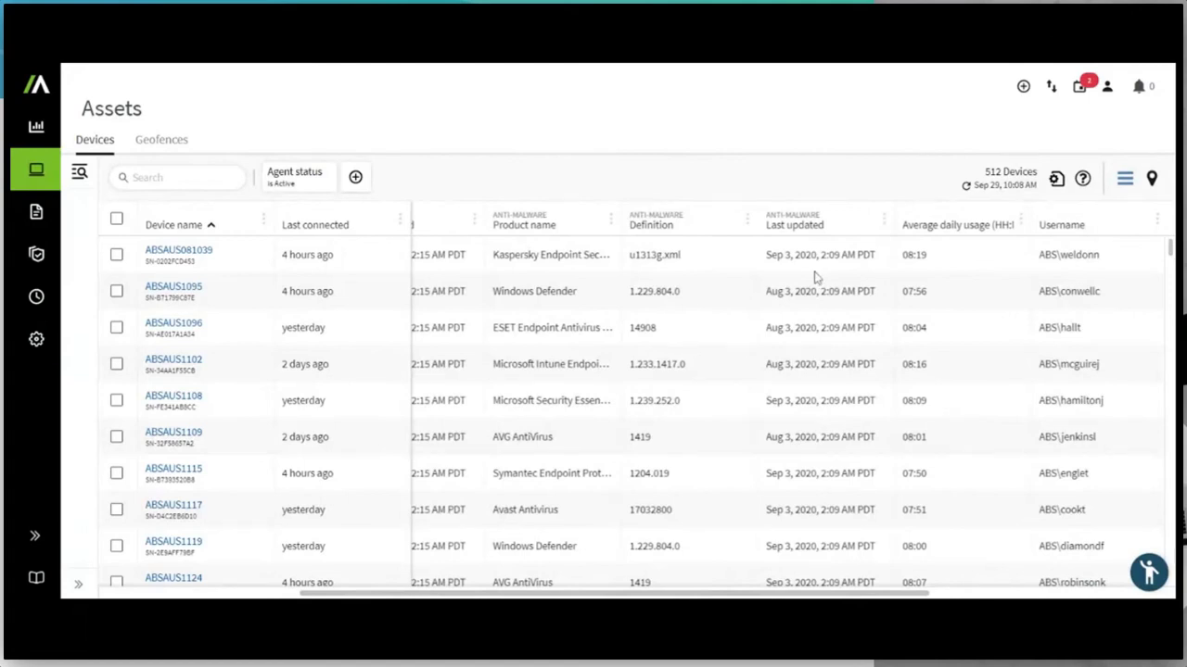
scroll(760, 427, "left", 5)
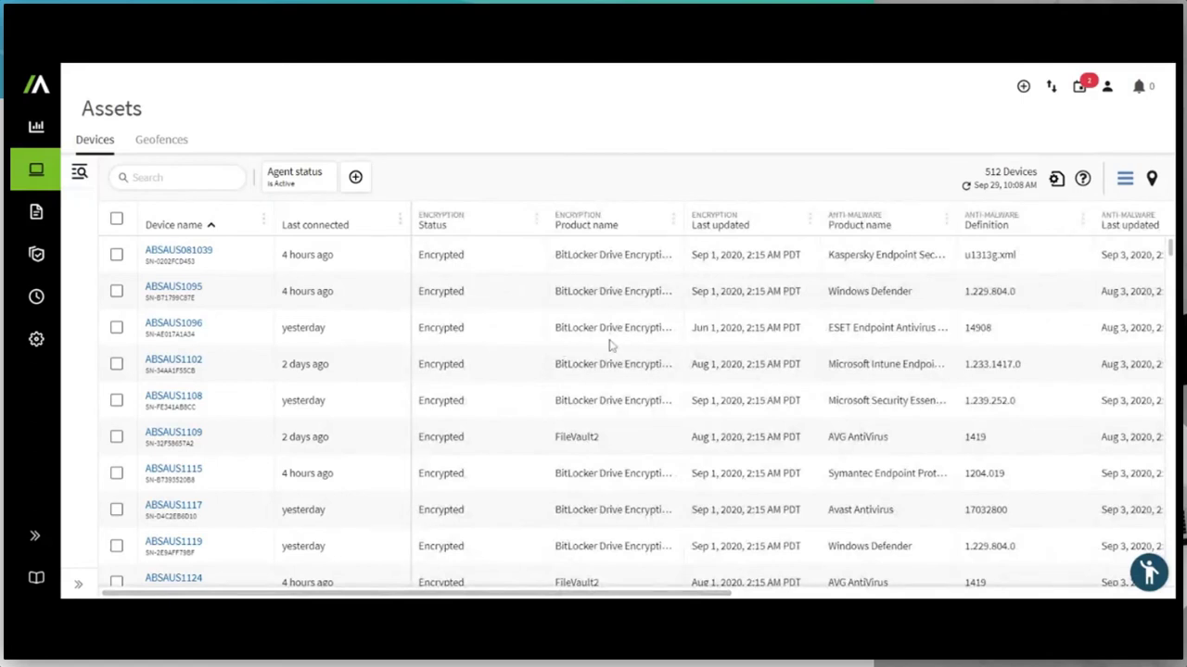
left_click(356, 178)
left_click(394, 221)
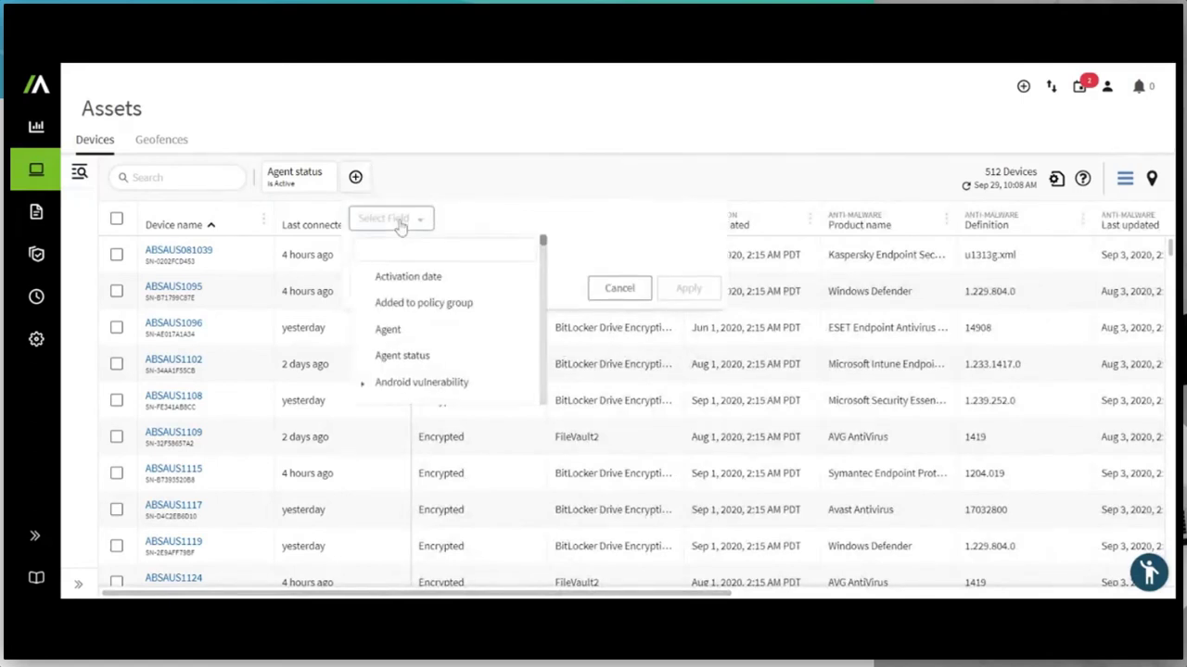
type("enc")
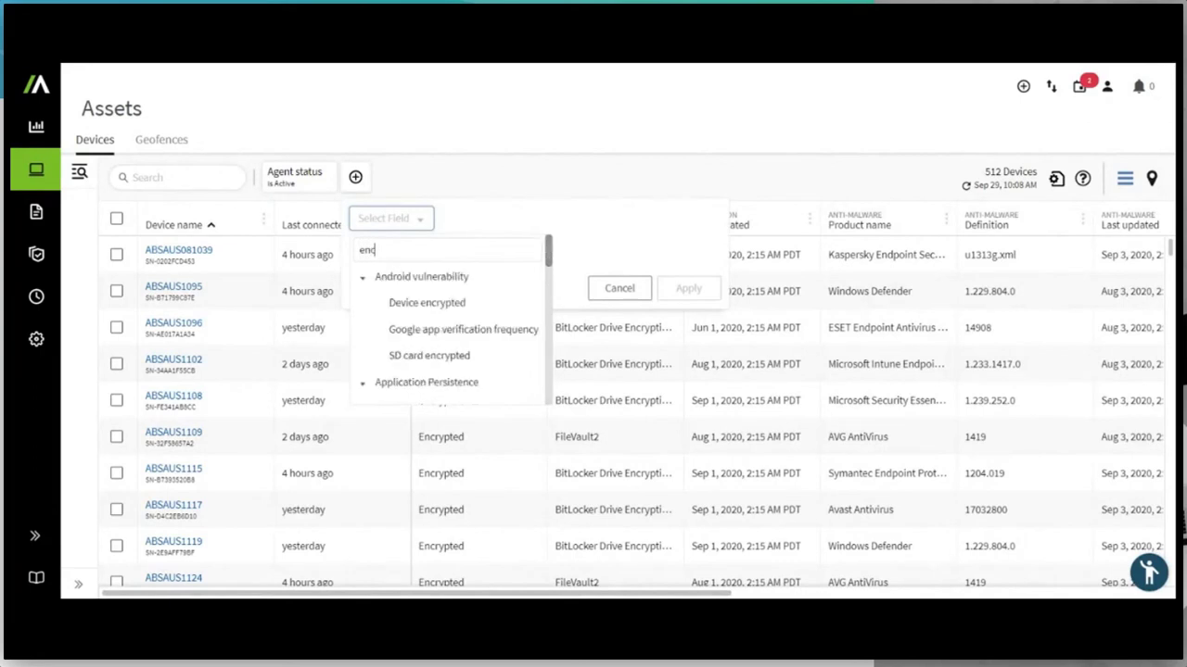
type("ry")
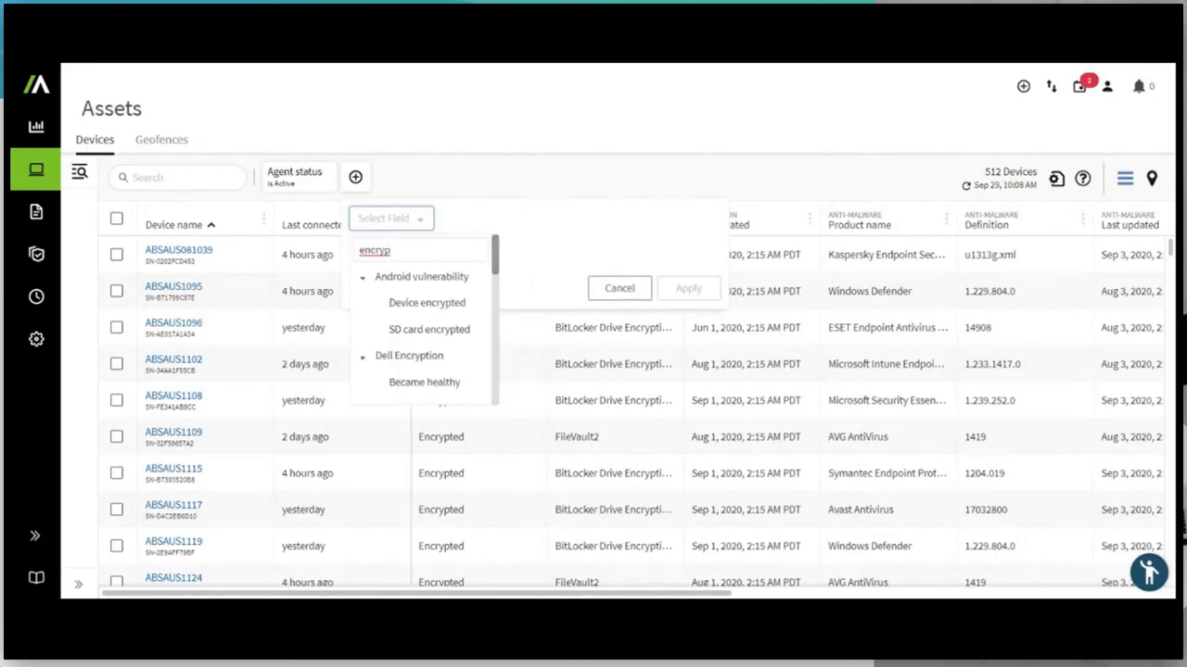
type("p")
left_click(363, 277)
left_click(362, 303)
scroll(445, 365, "down", 3)
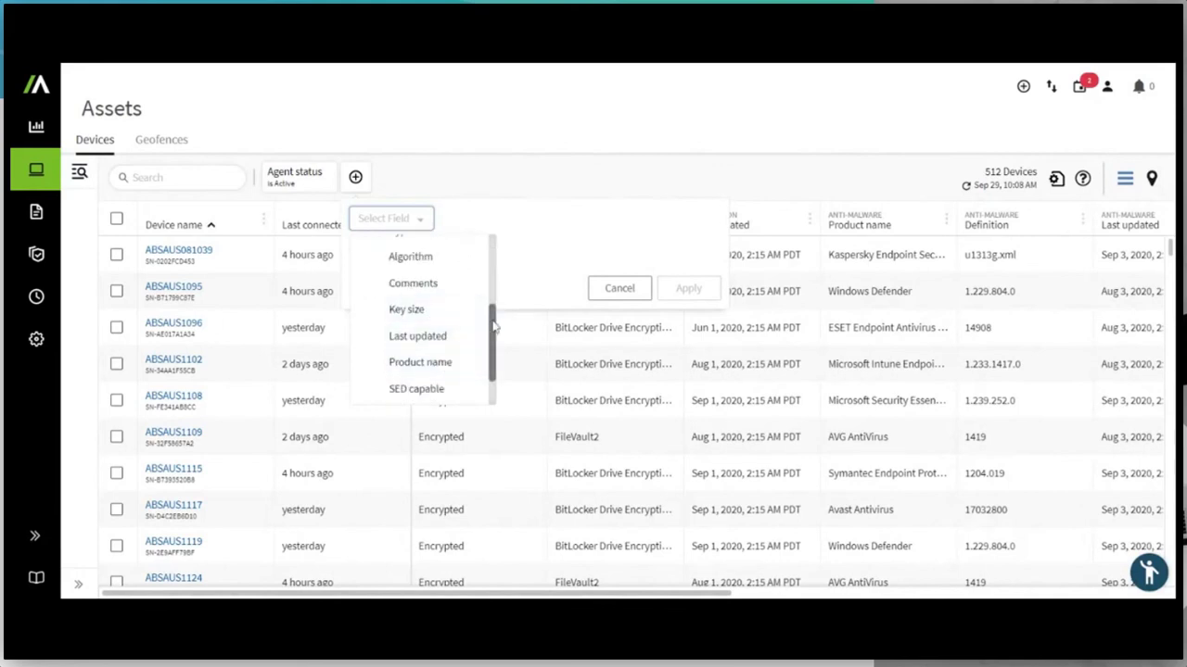
scroll(491, 324, "down", 2)
left_click(442, 369)
- Set the filter condition to "is not" Encrypted and apply it to the device list
left_click(508, 223)
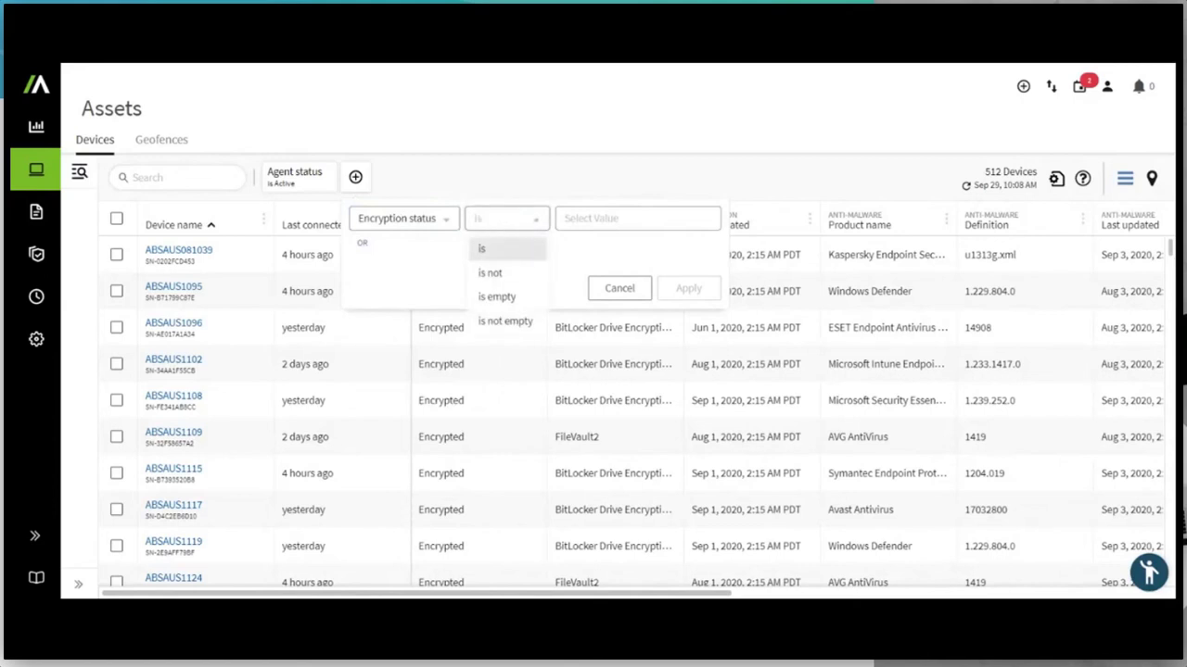
left_click(490, 272)
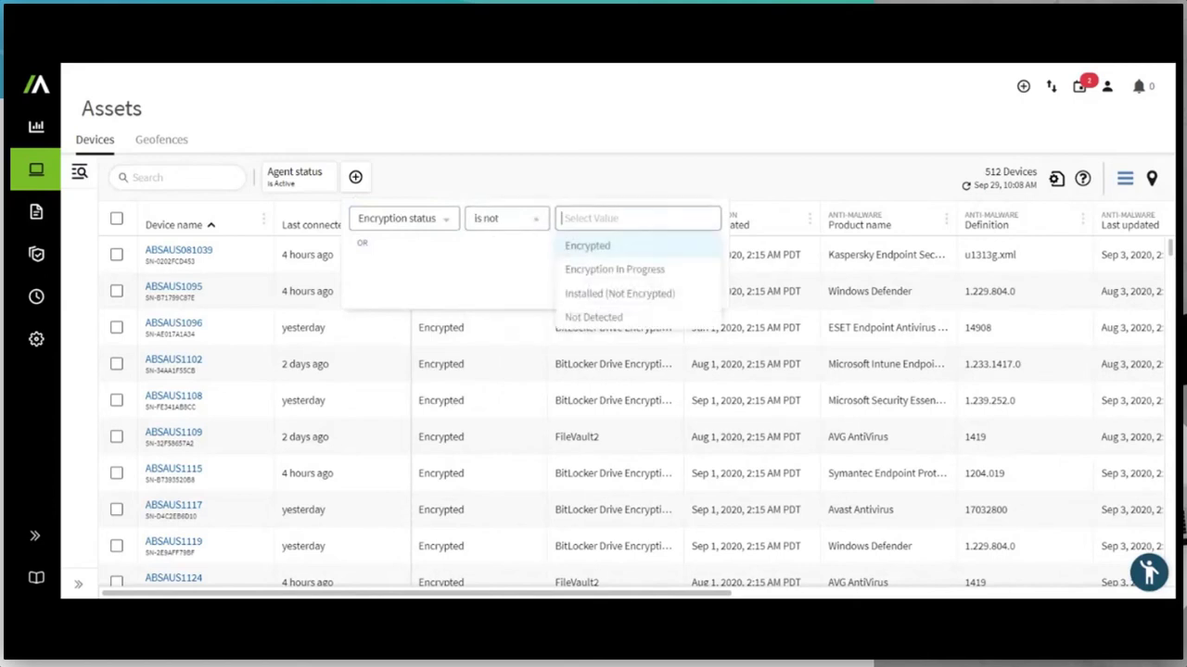
left_click(603, 248)
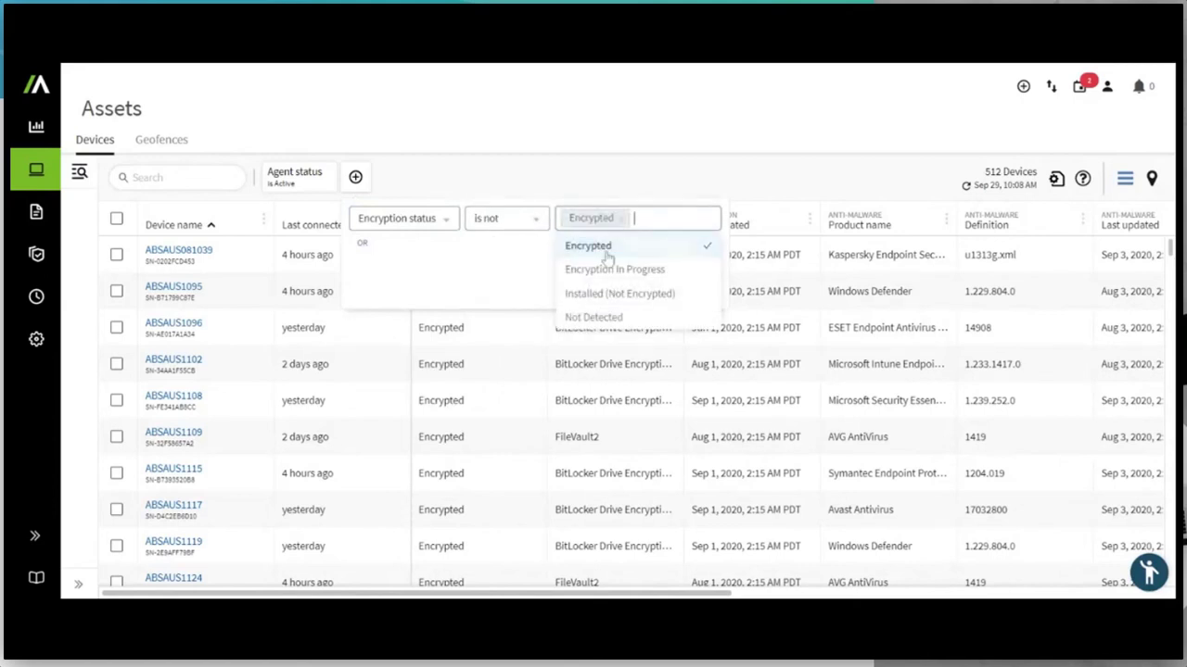
left_click(493, 269)
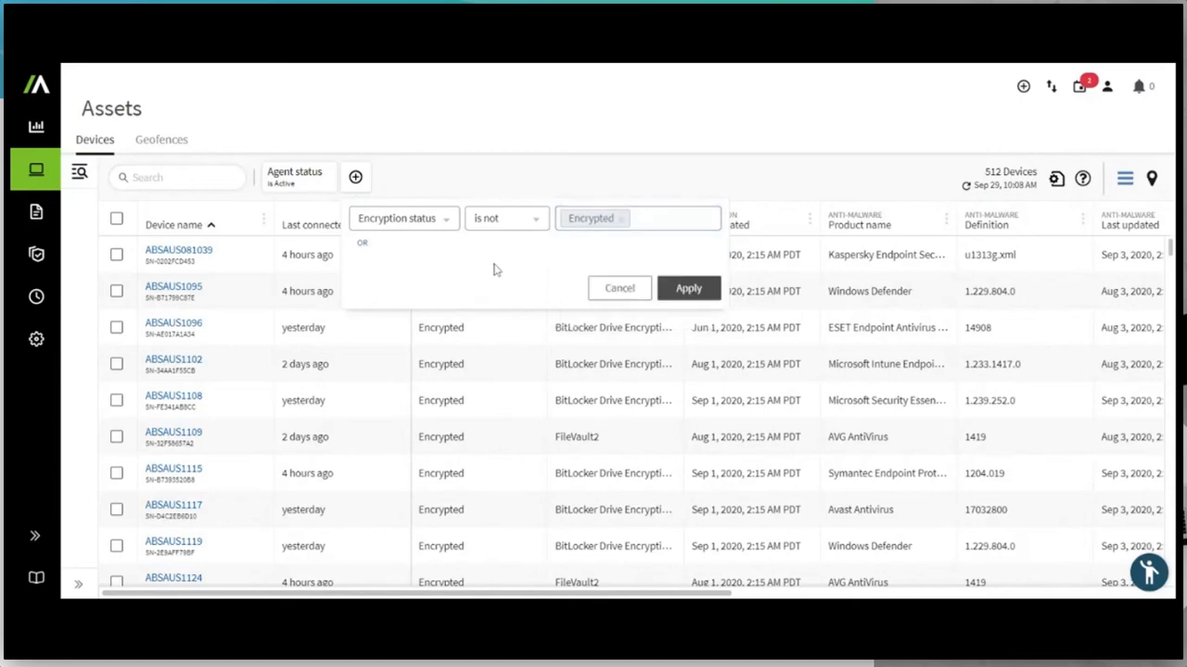
left_click(689, 291)
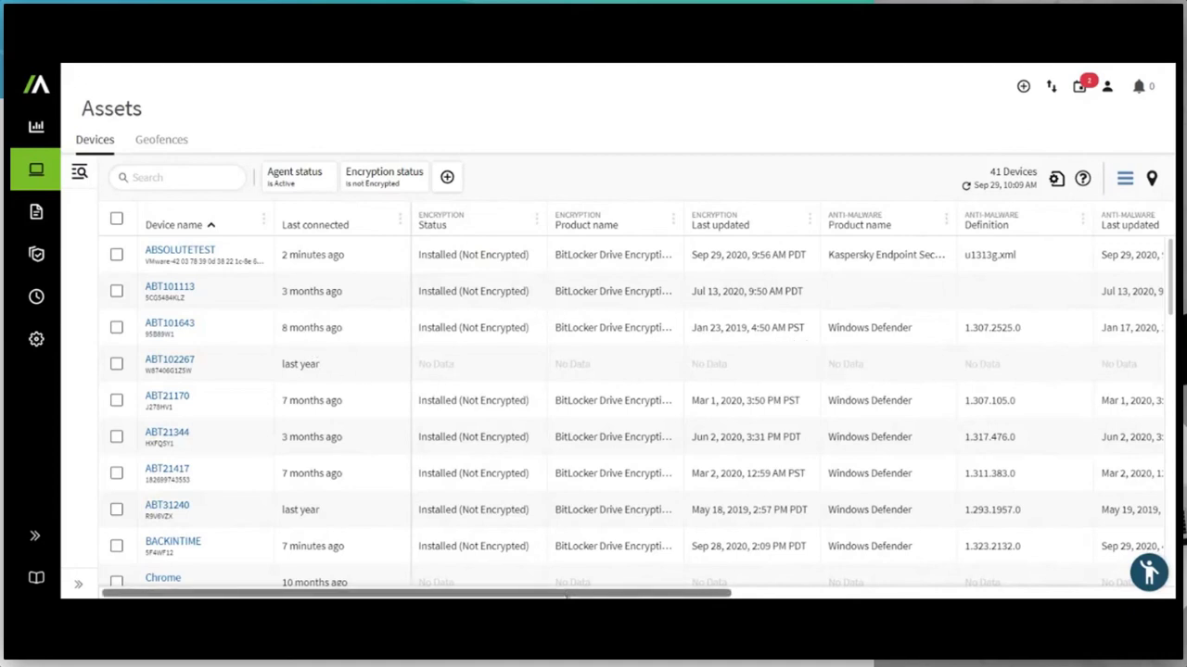
- Examine the Encryption and Anti-Malware details of the filtered devices, including the Anti-Malware Last updated dates
left_click_drag(567, 594, 665, 556)
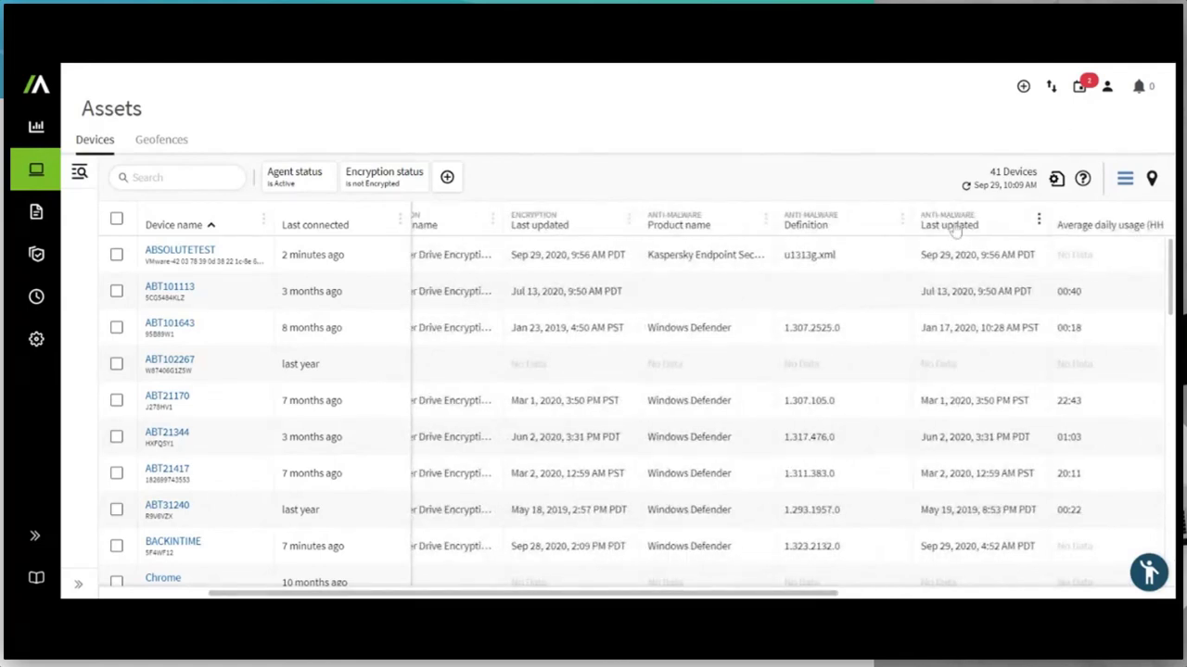
left_click_drag(921, 327, 976, 328)
left_click(974, 339)
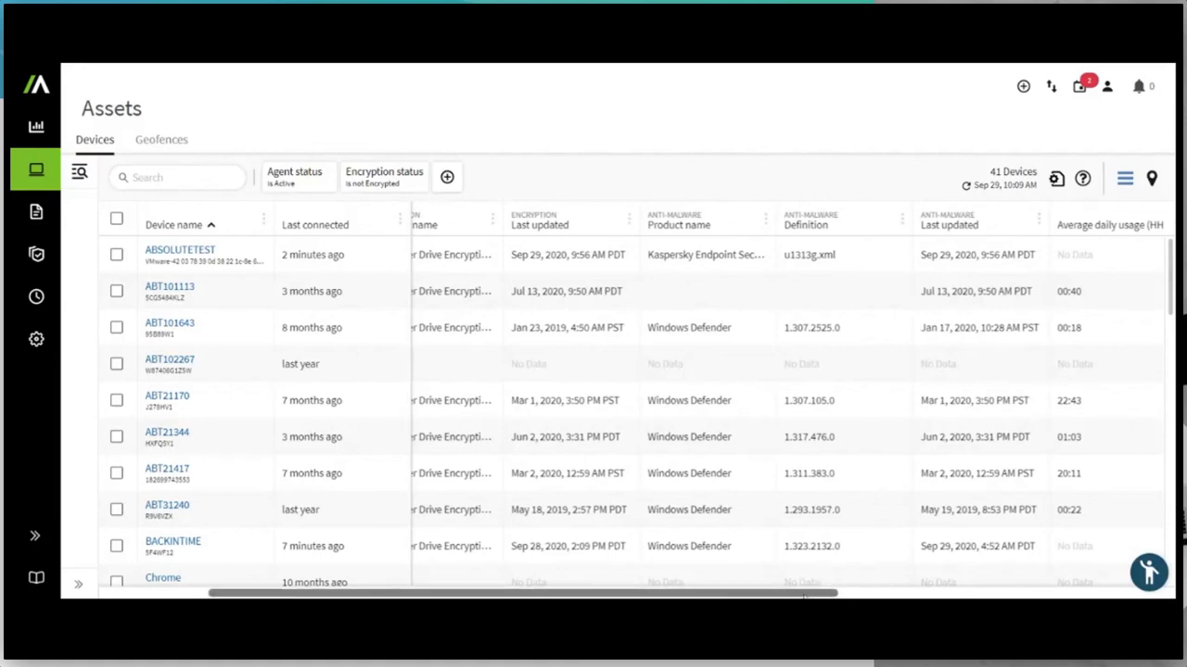
left_click_drag(799, 594, 688, 596)
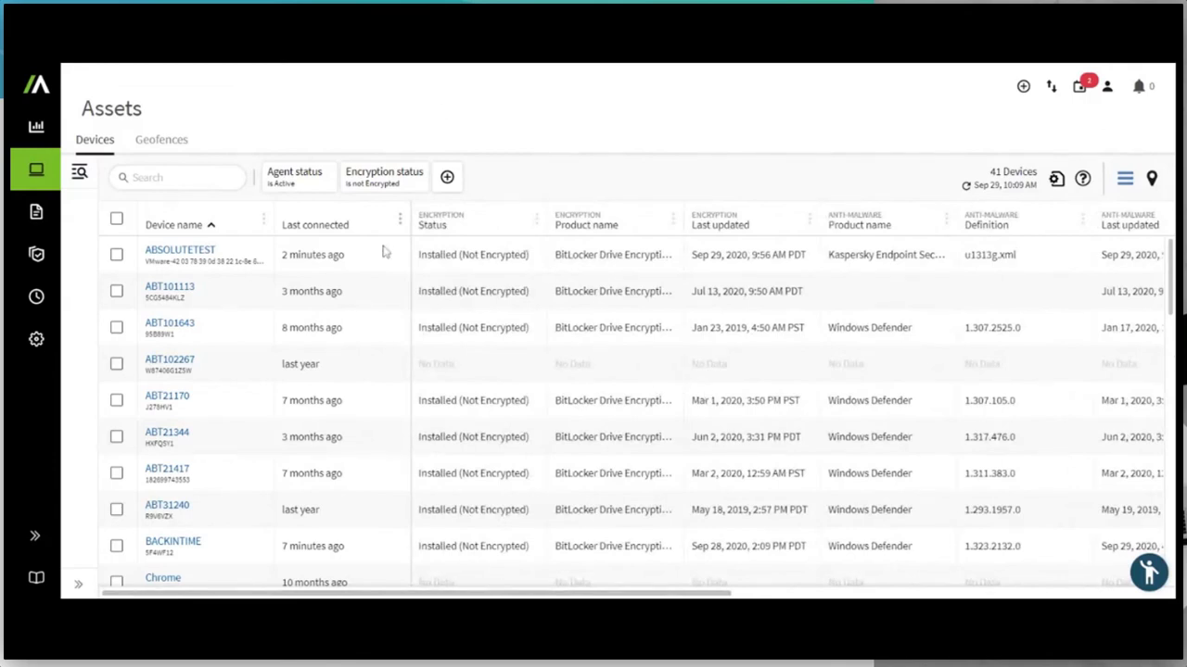
- Add another device list filter on the Last connected field, finding it with "last con"
left_click(448, 178)
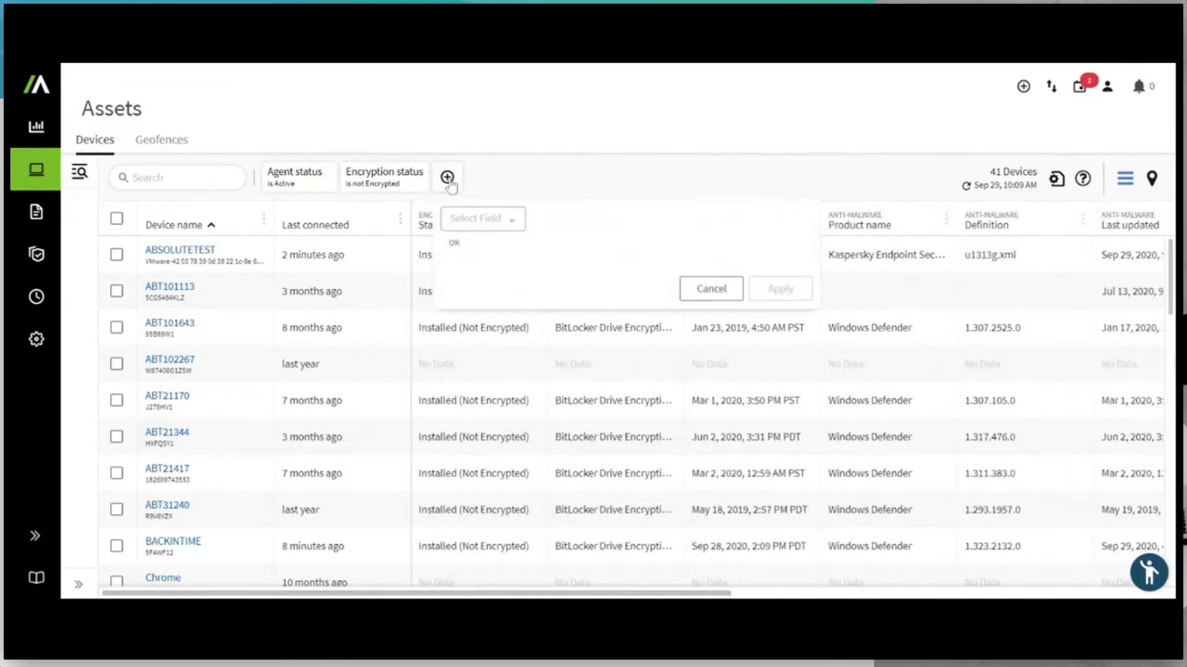
left_click(477, 226)
type("last")
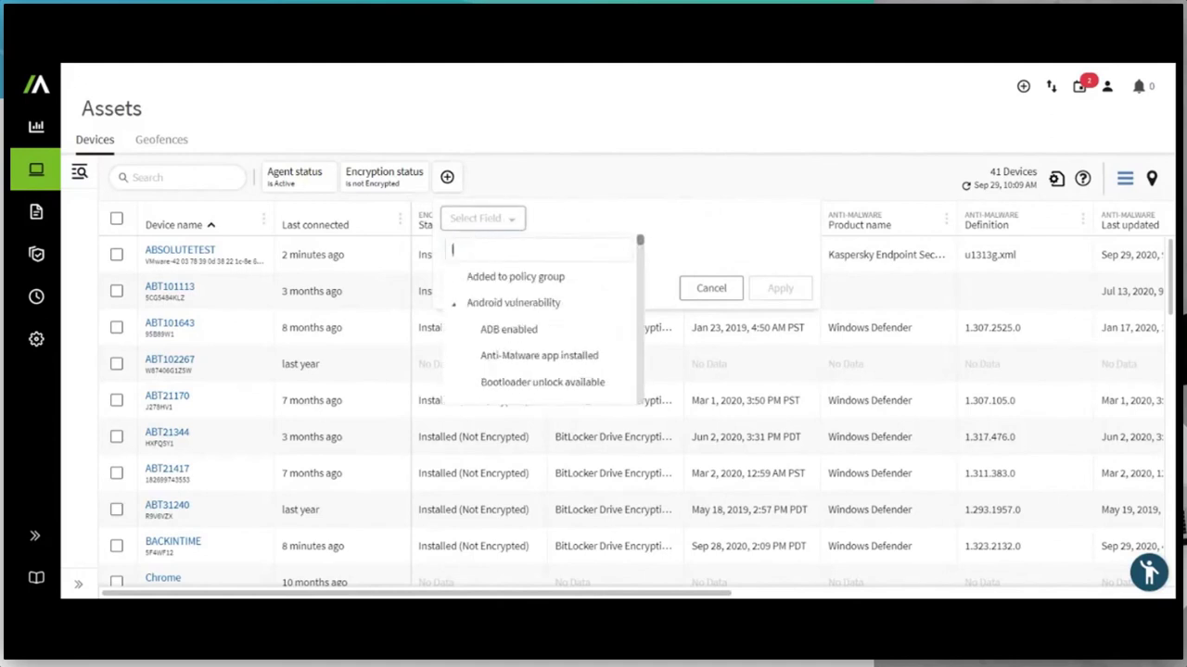
type(" co")
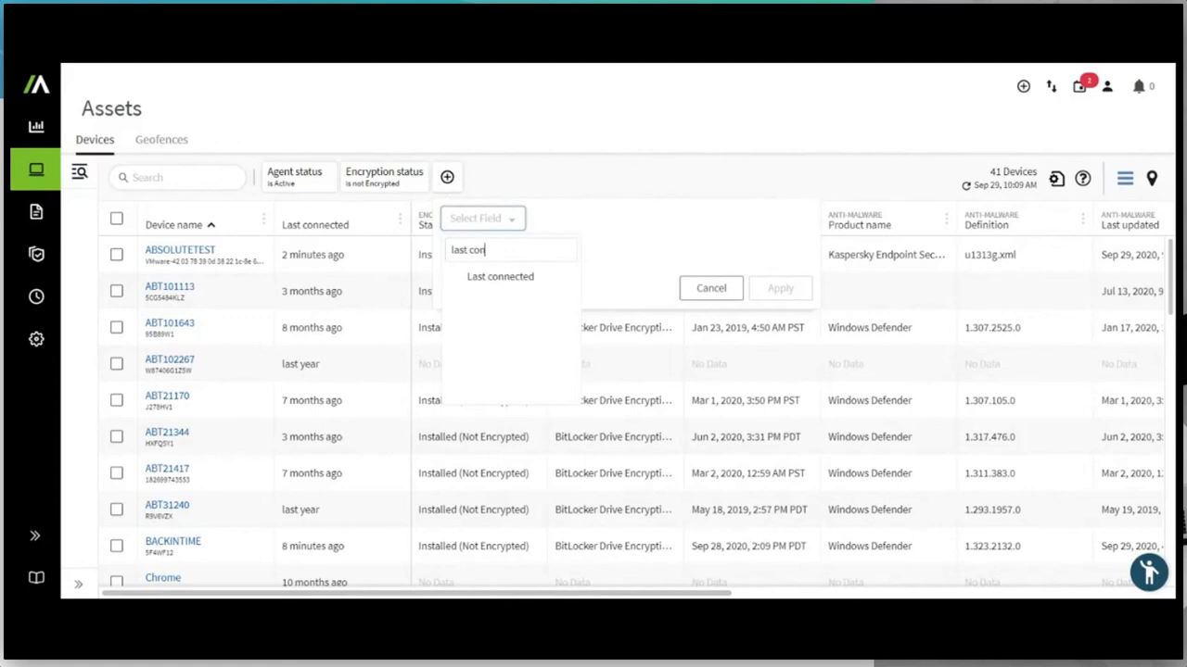
type("n")
left_click(501, 276)
- Set the Last connected condition to within last 7 Days and apply it to the device list
left_click(583, 218)
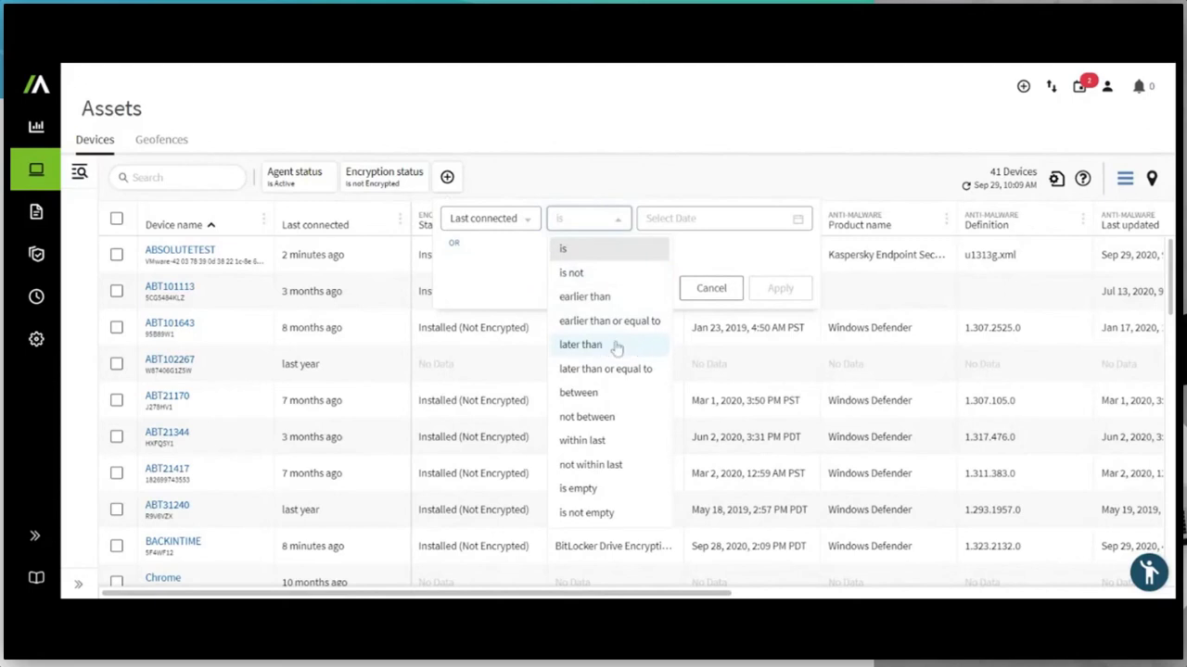
left_click(594, 440)
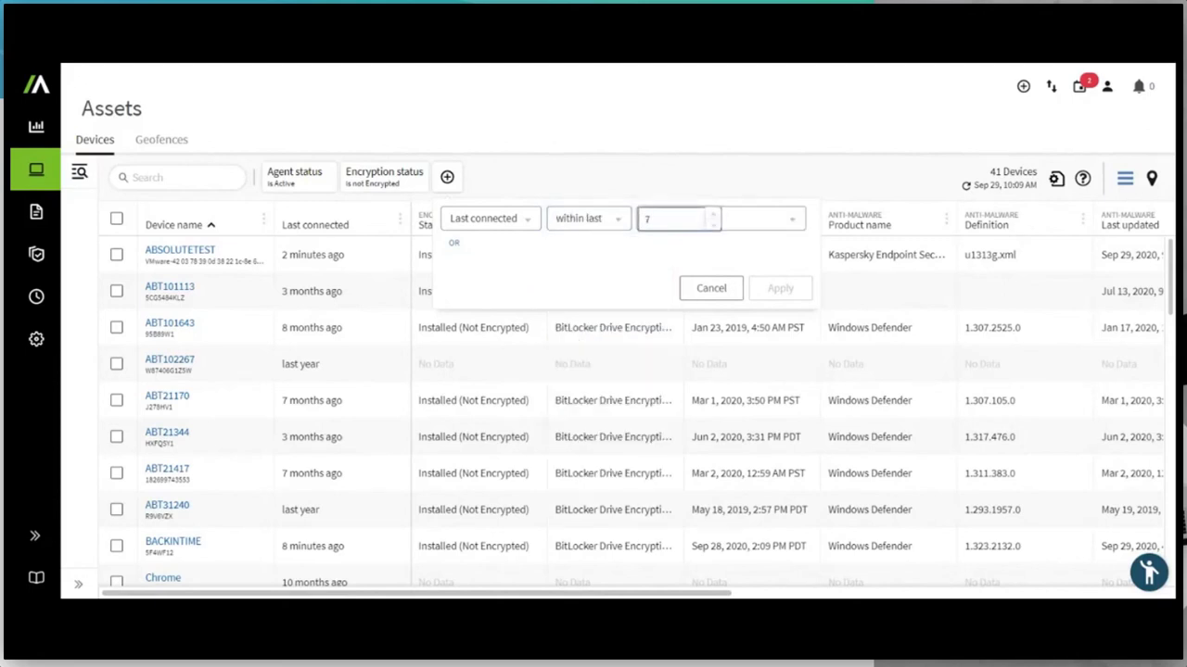
left_click(778, 220)
left_click(746, 244)
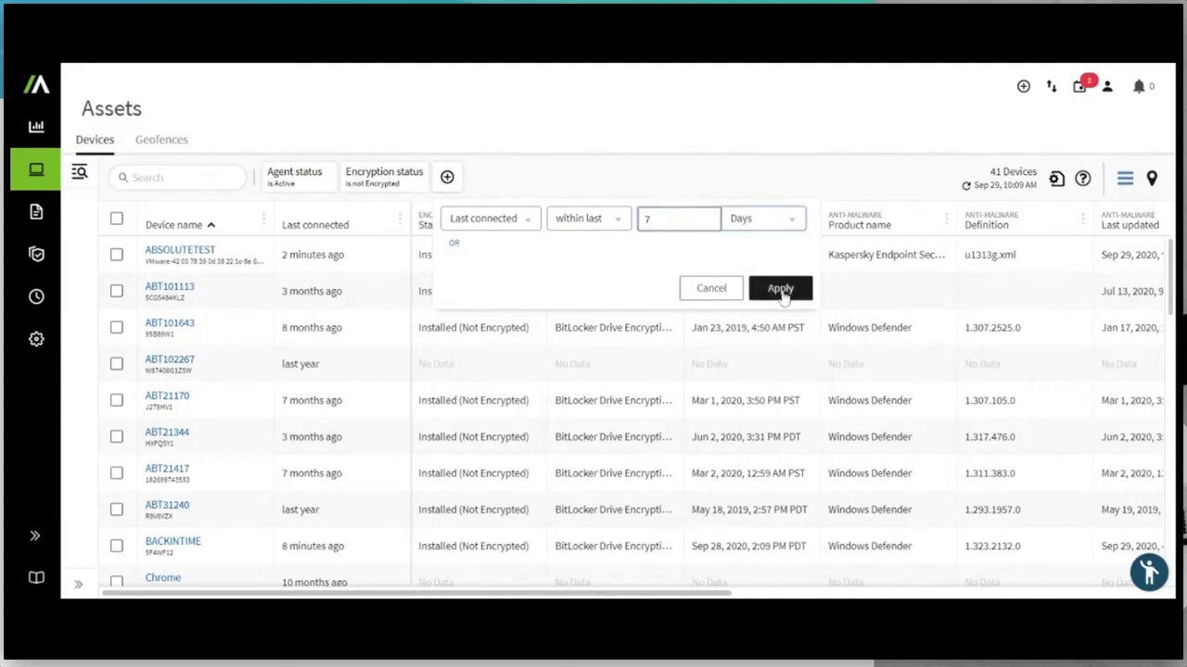
left_click(781, 289)
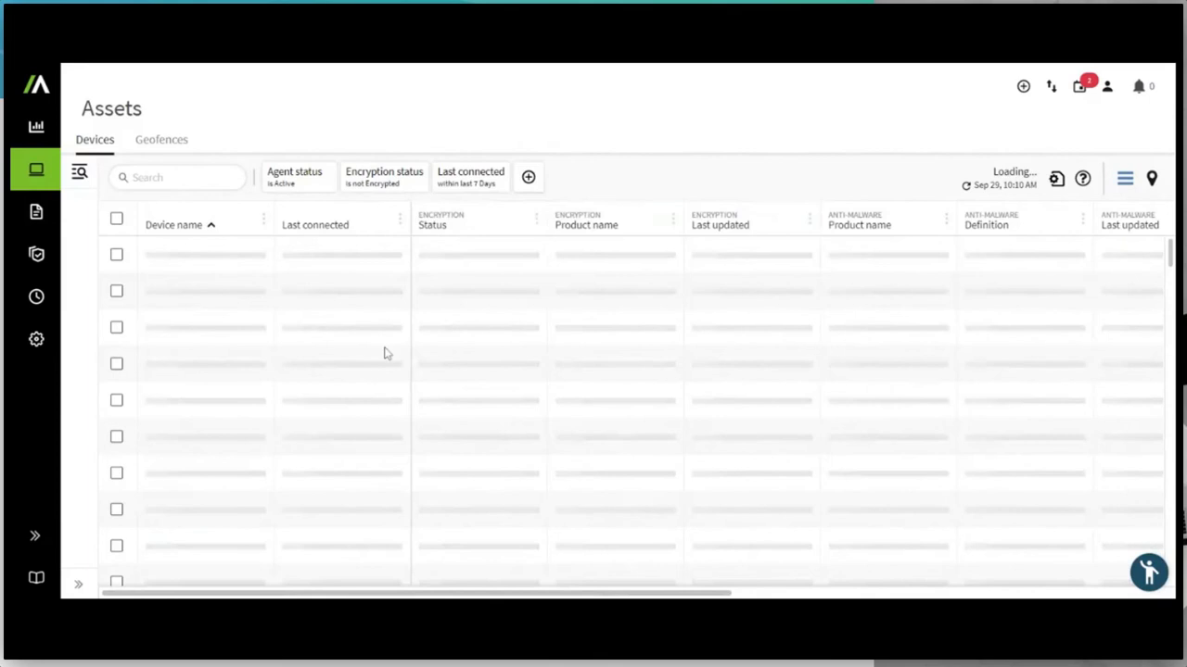